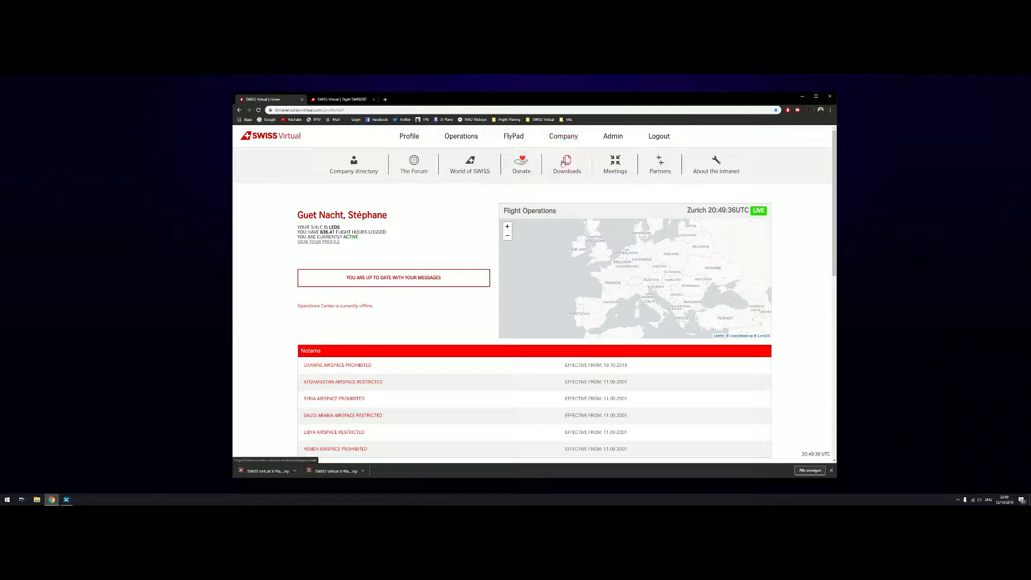
Download the SWISS Virtual X-Plane ACARS Software V2019.1.0.5 zip from the downloads page and save it to the Desktop
scroll(486, 204, "down", 3)
scroll(483, 212, "down", 4)
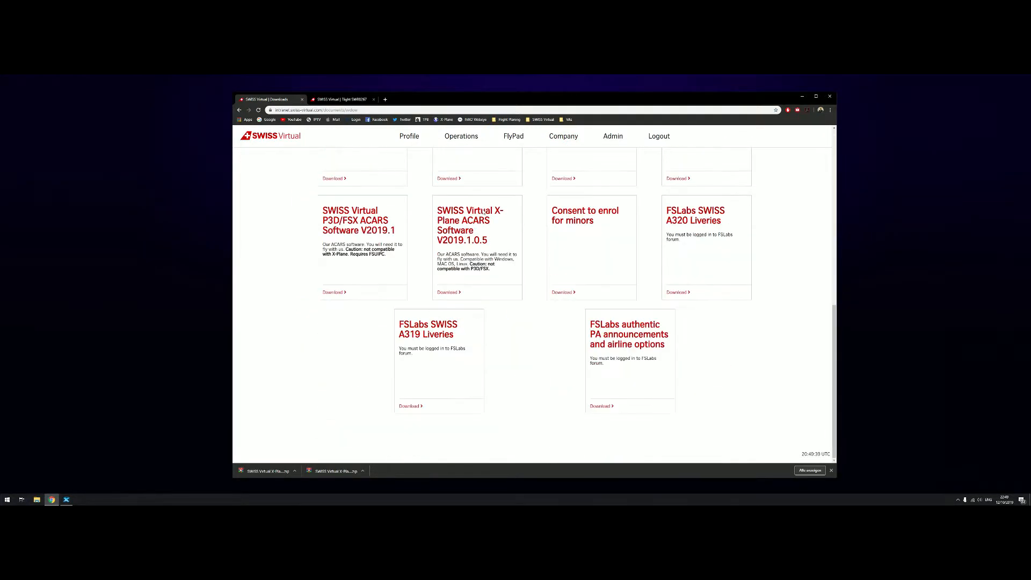
left_click_drag(436, 209, 505, 249)
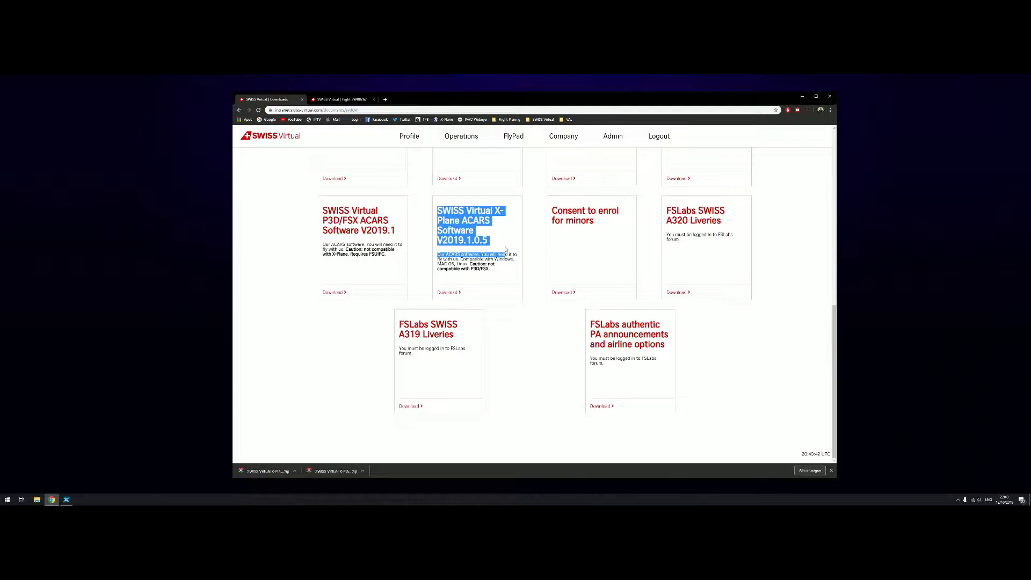
left_click(446, 293)
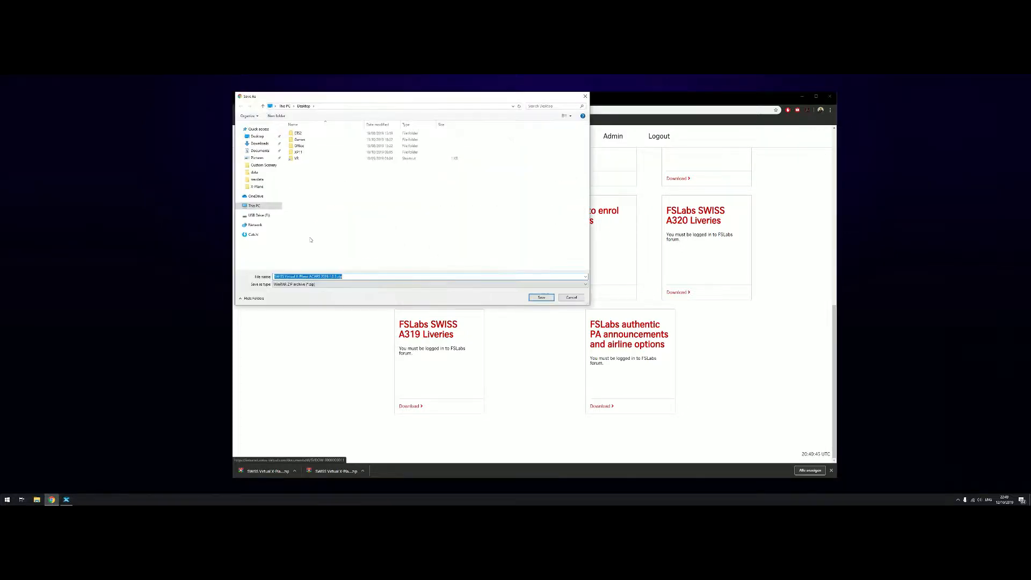
left_click(254, 143)
scroll(254, 141, "up", 2)
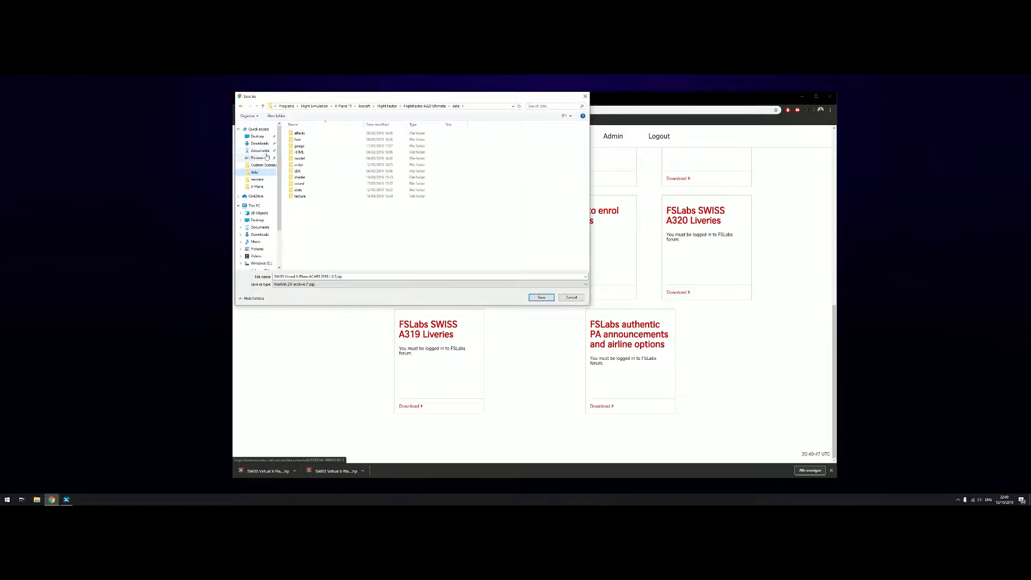
left_click(256, 136)
left_click(538, 297)
Open the downloaded zip archive and extract its SWISS Virtual X-Plane ACARS folder onto the Desktop
left_click_drag(483, 96, 617, 102)
left_click_drag(10, 86, 202, 185)
left_click(293, 239)
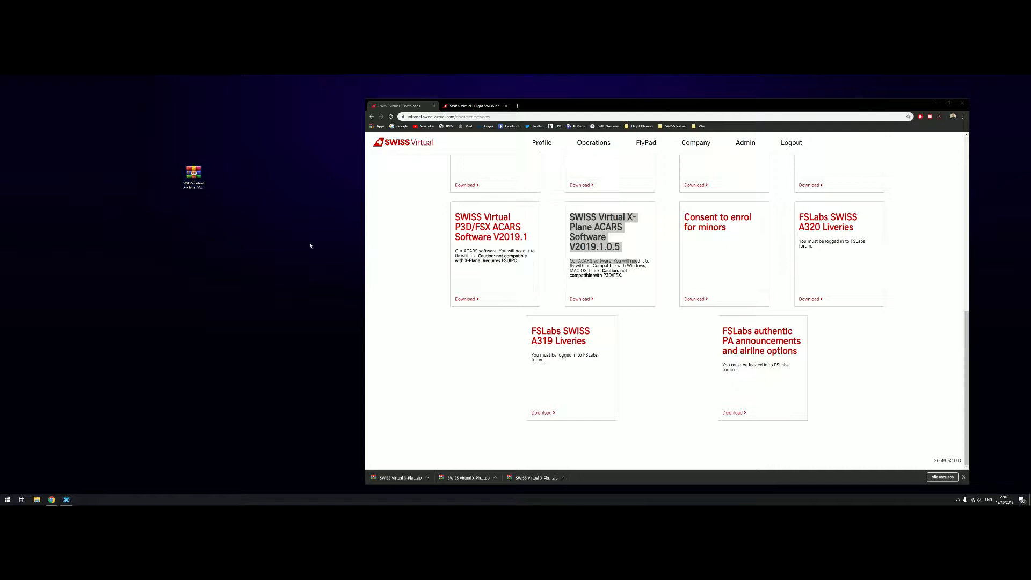
double_click(195, 177)
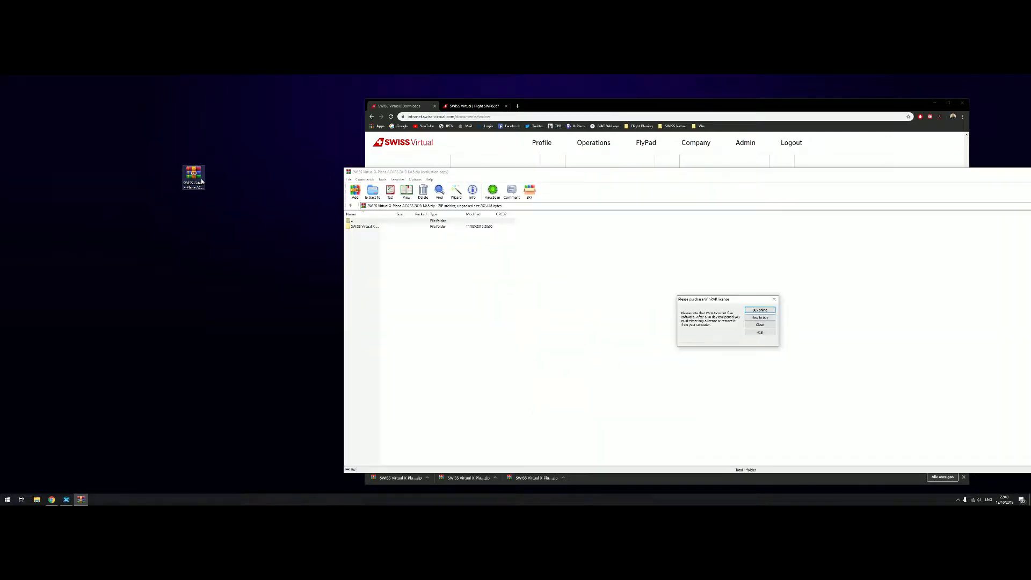
left_click(773, 299)
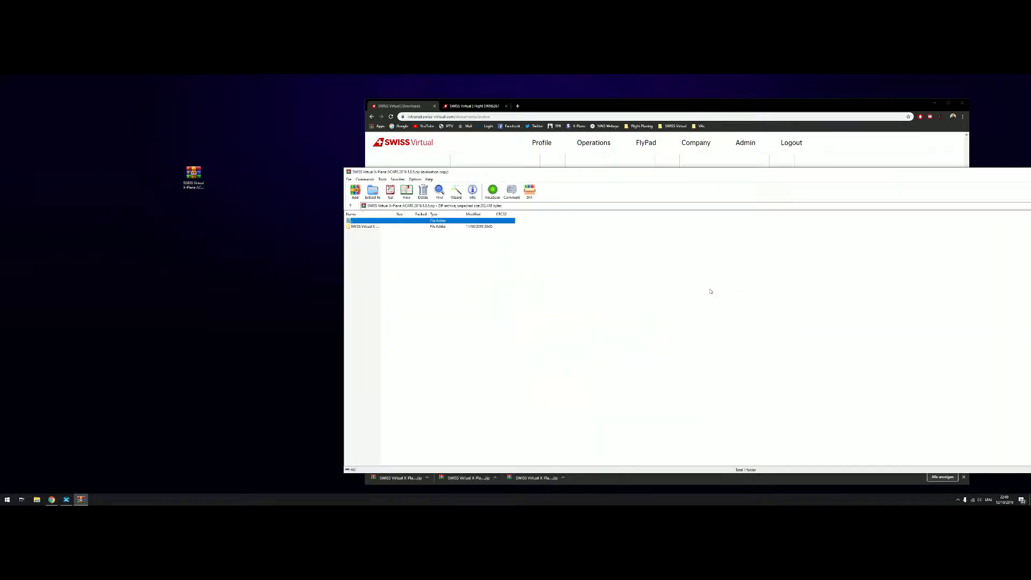
left_click(370, 227)
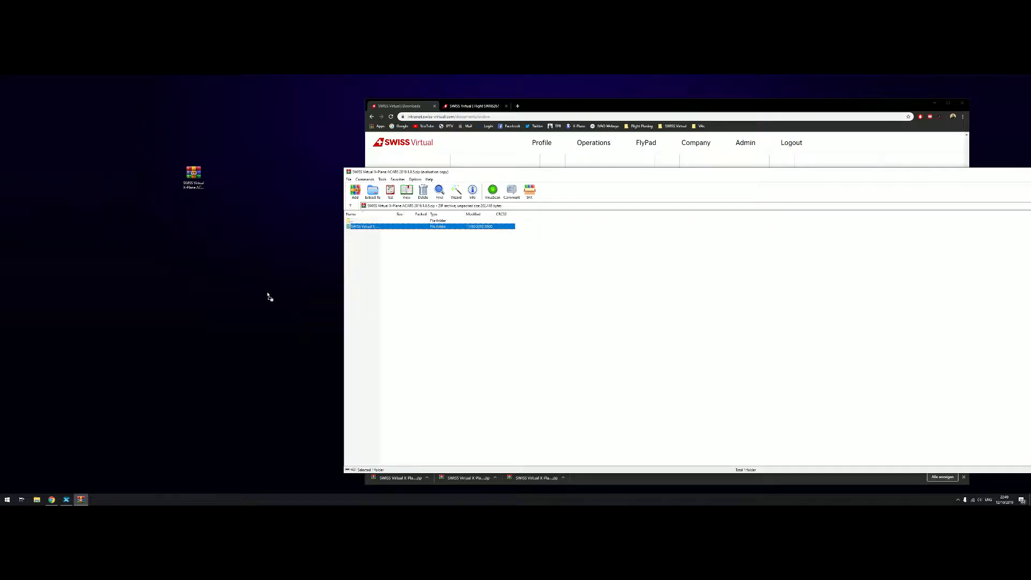
left_click_drag(299, 229, 301, 228)
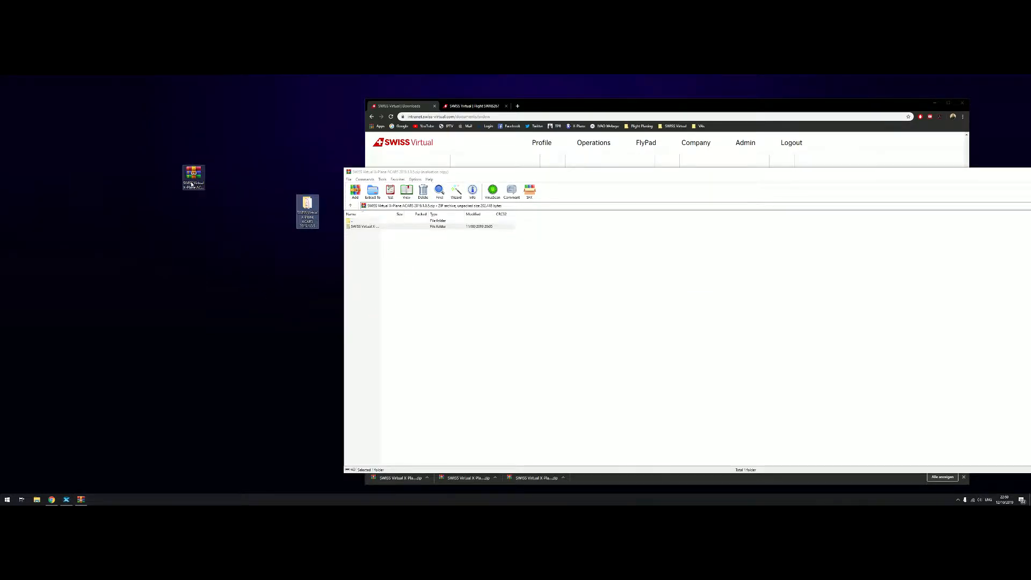
Open the extracted folder and open the X-Plane ACARS memo REV1.2 PDF
double_click(348, 173)
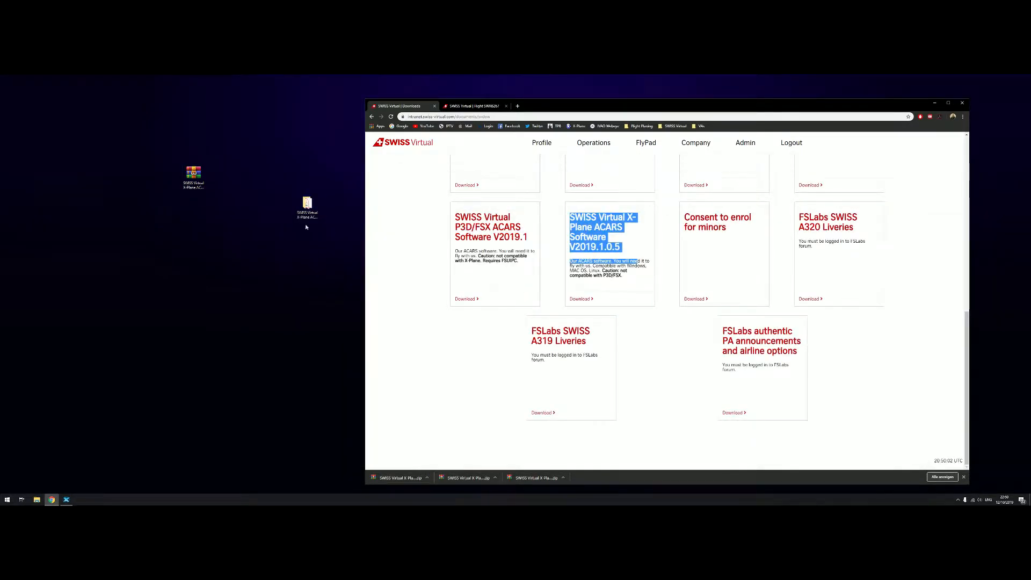
double_click(306, 204)
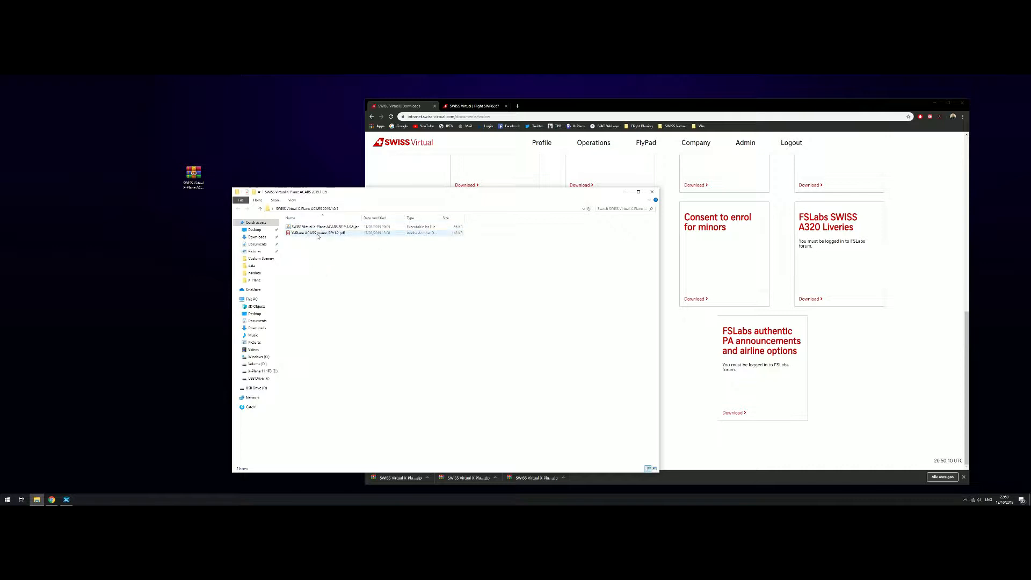
left_click(340, 236)
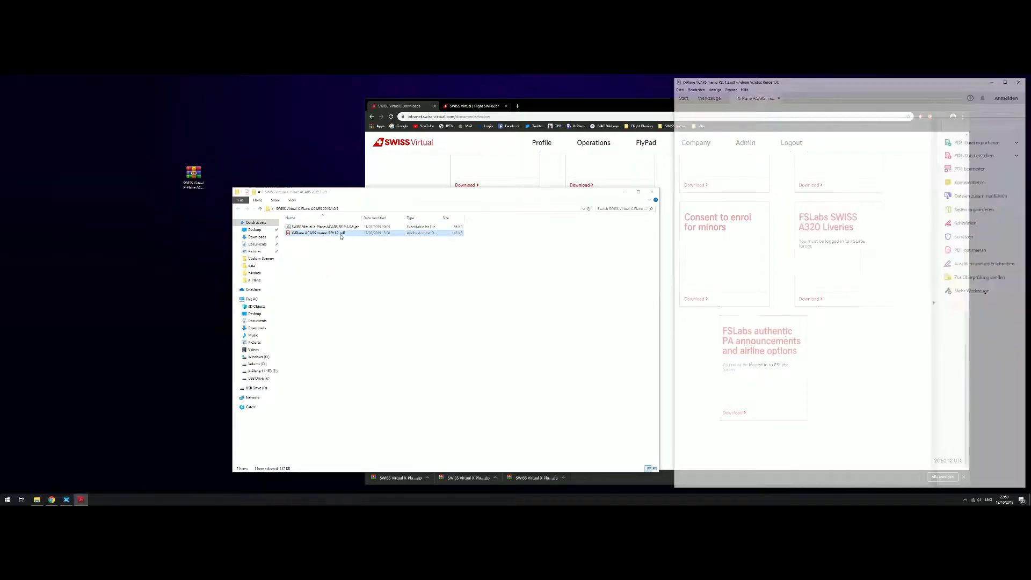
left_click(623, 194)
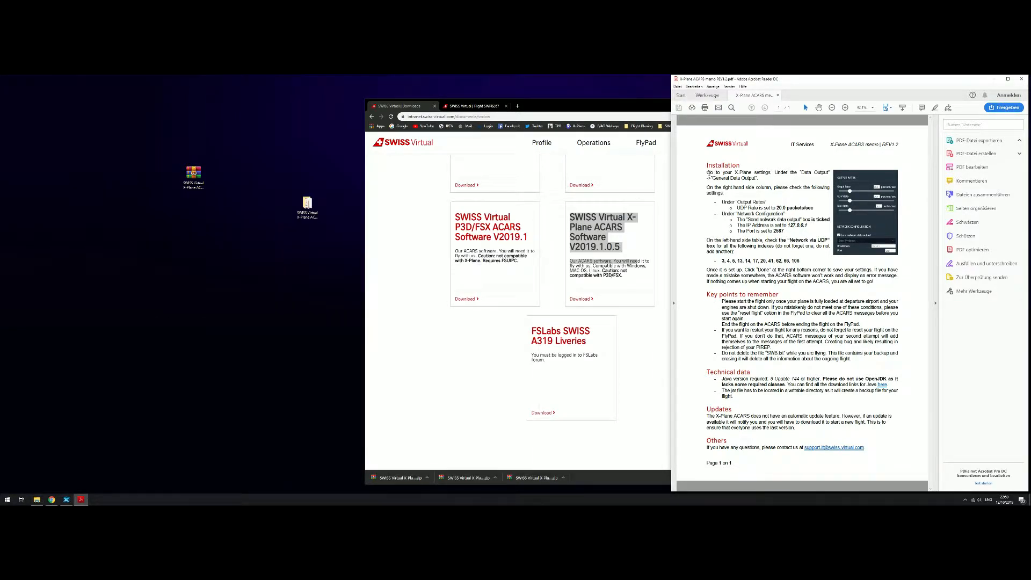
Switch to X-Plane 11 and open Settings on the Data Output page
left_click_drag(707, 172, 895, 460)
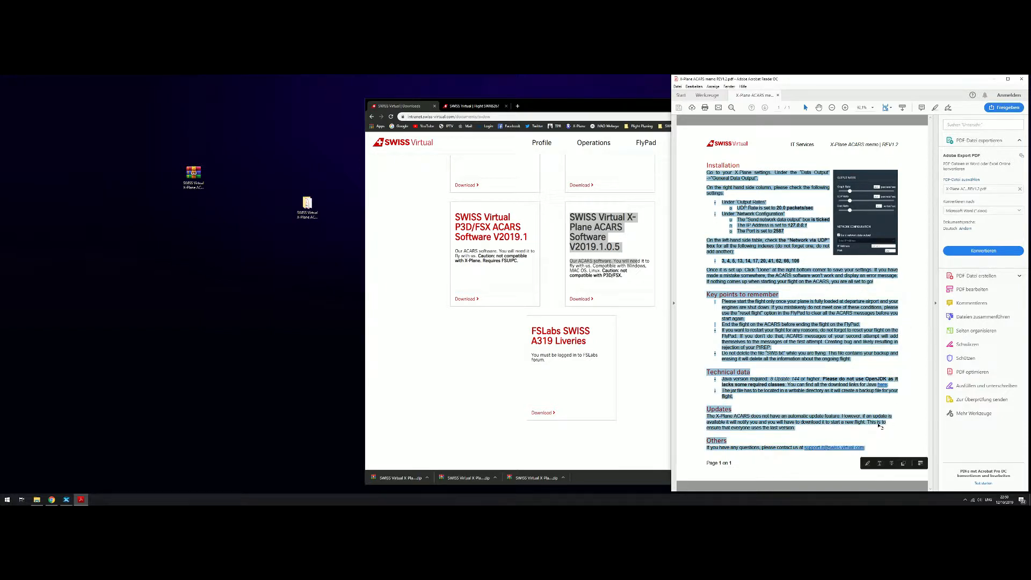
left_click(759, 263)
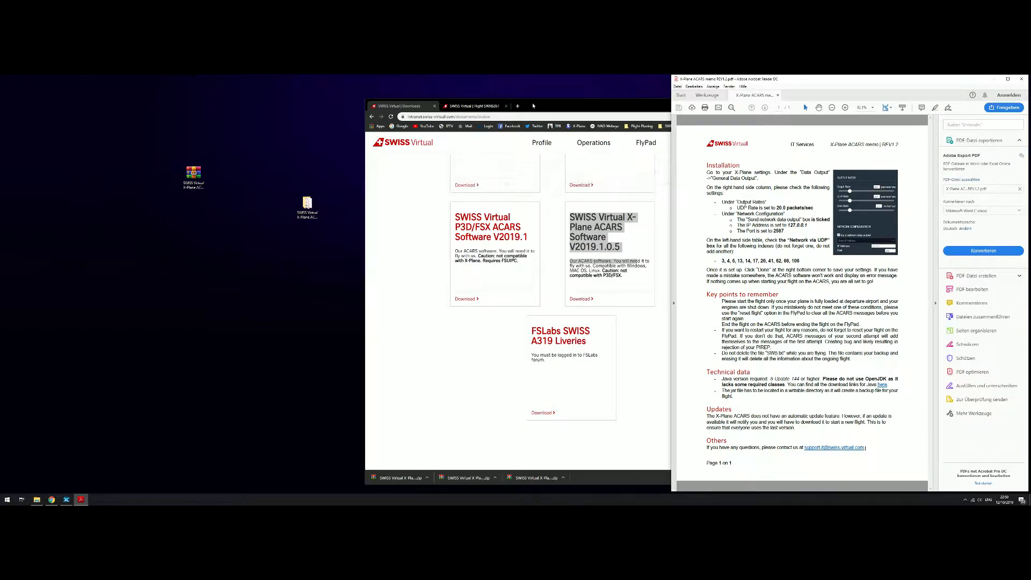
left_click(66, 499)
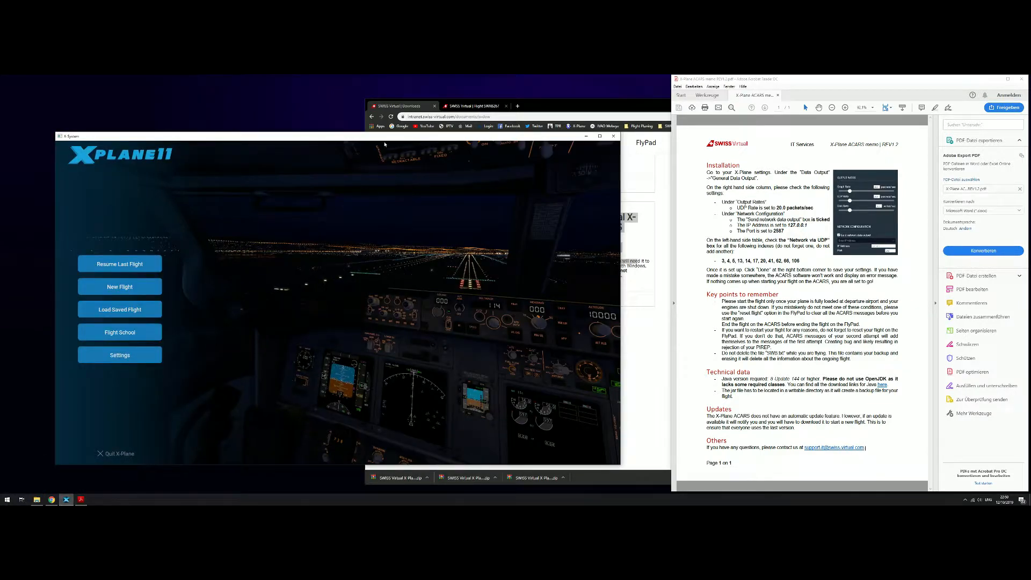
left_click_drag(384, 139, 430, 101)
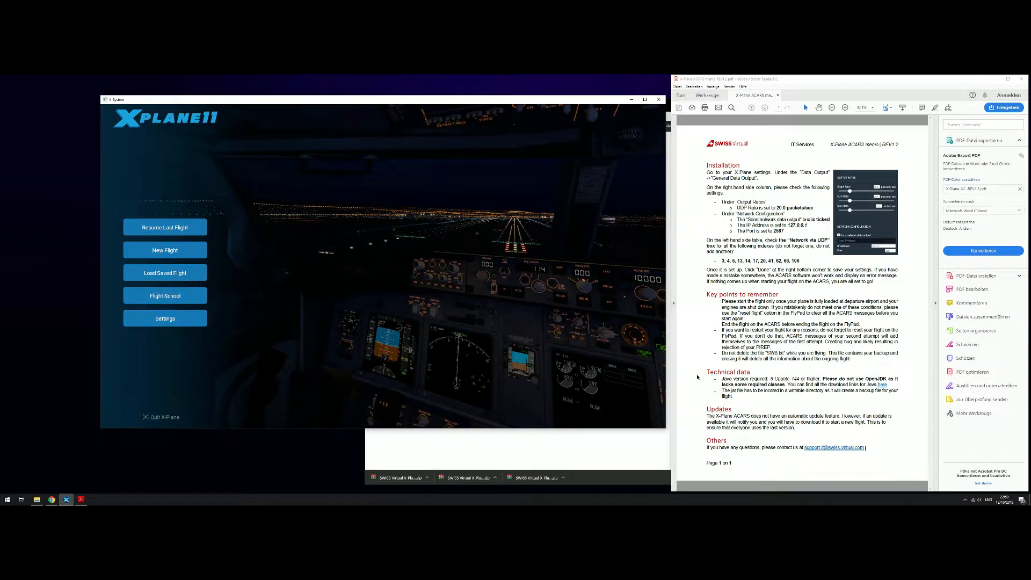
left_click(157, 322)
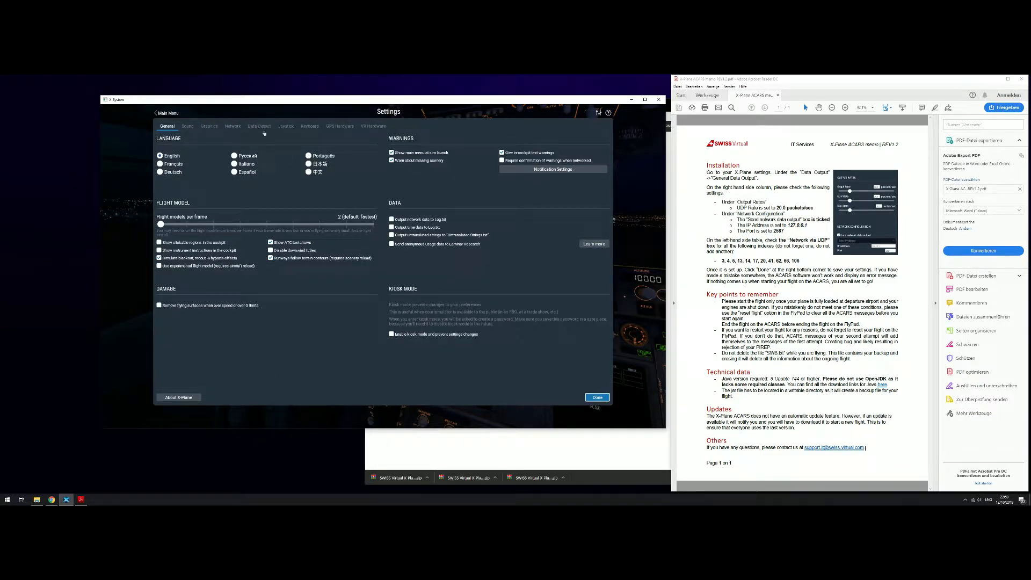
left_click(263, 127)
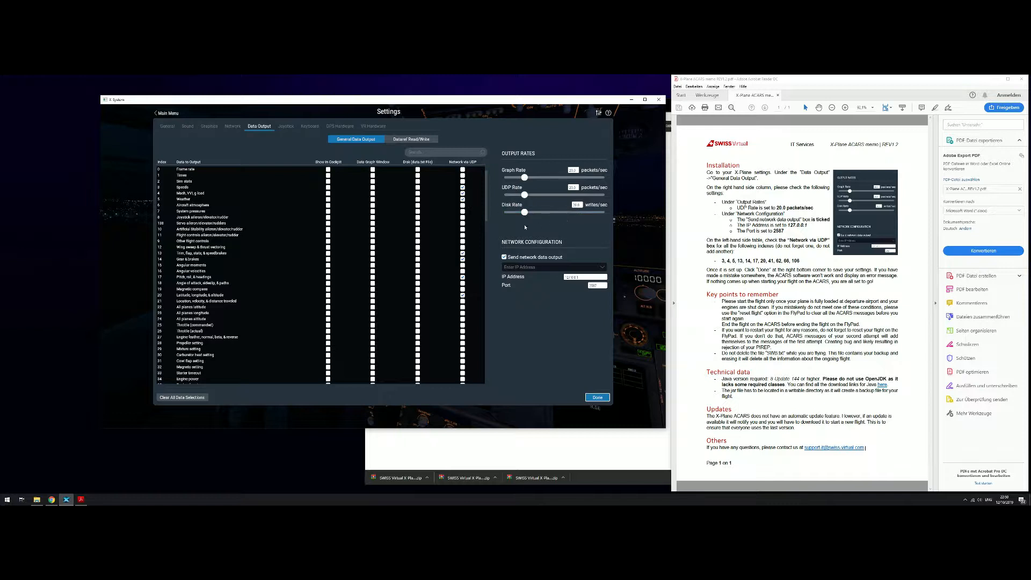
Tick a Network via UDP output index and enable Send network data output
left_click(463, 199)
left_click(504, 258)
left_click(505, 273)
Review the memo's list of required data output indexes
left_click_drag(721, 261, 800, 264)
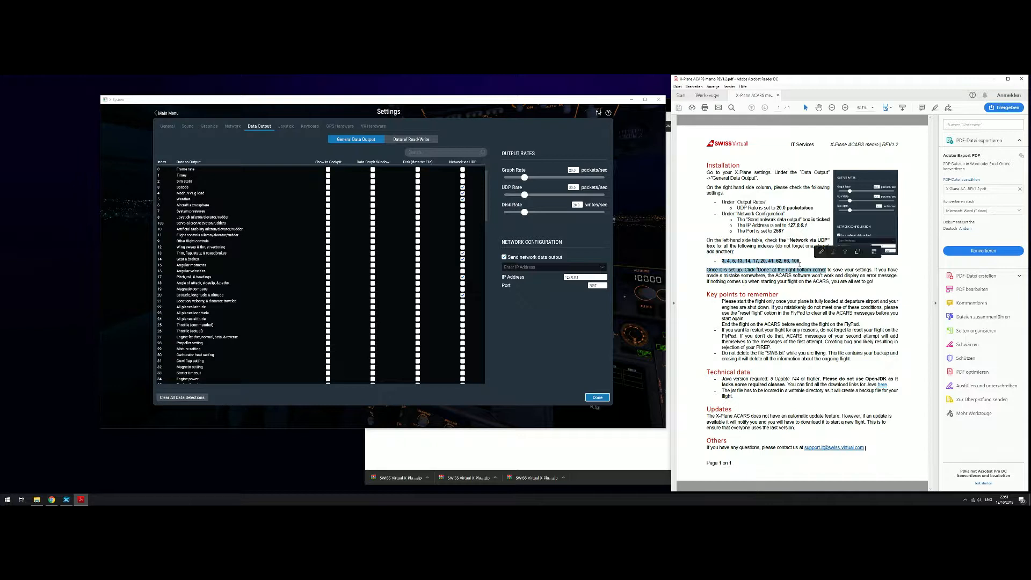
left_click(728, 261)
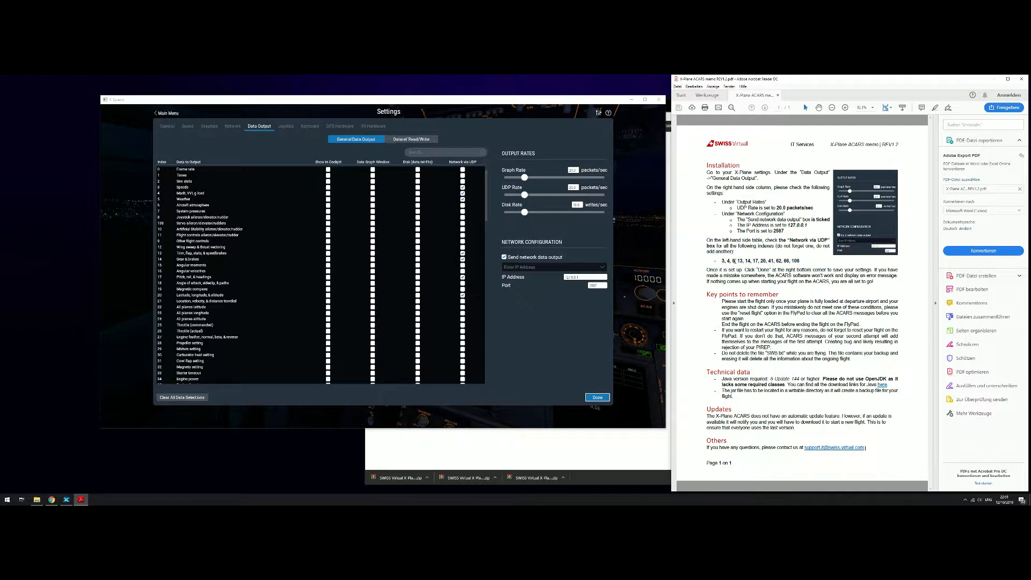
double_click(740, 261)
left_click_drag(738, 261, 749, 260)
double_click(756, 262)
left_click(764, 262)
left_click(778, 262)
double_click(786, 261)
double_click(795, 261)
Compare data output rows 4 and 20 against the memo's index list, then close the settings with Done
left_click(183, 195)
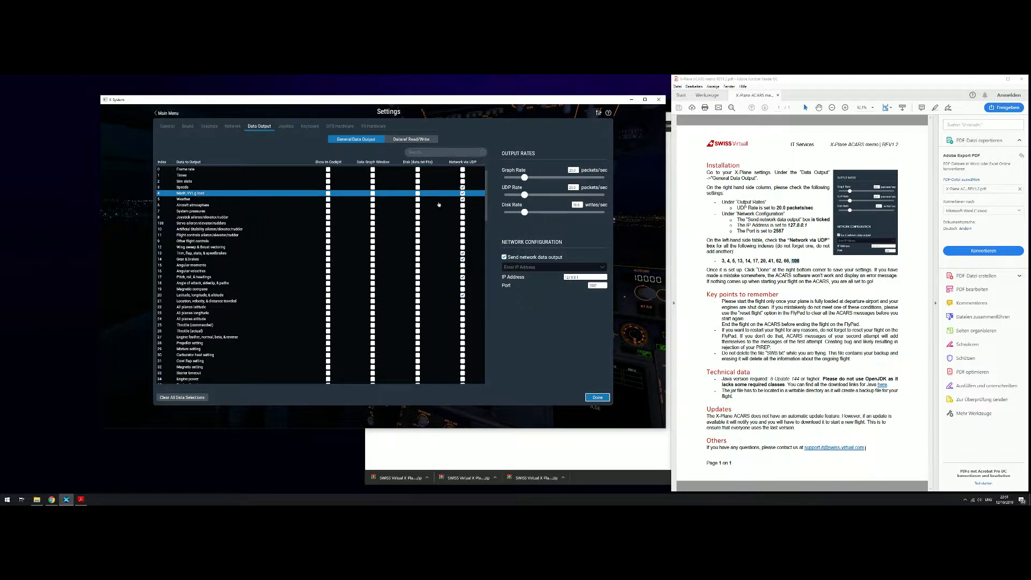
left_click(763, 261)
double_click(762, 261)
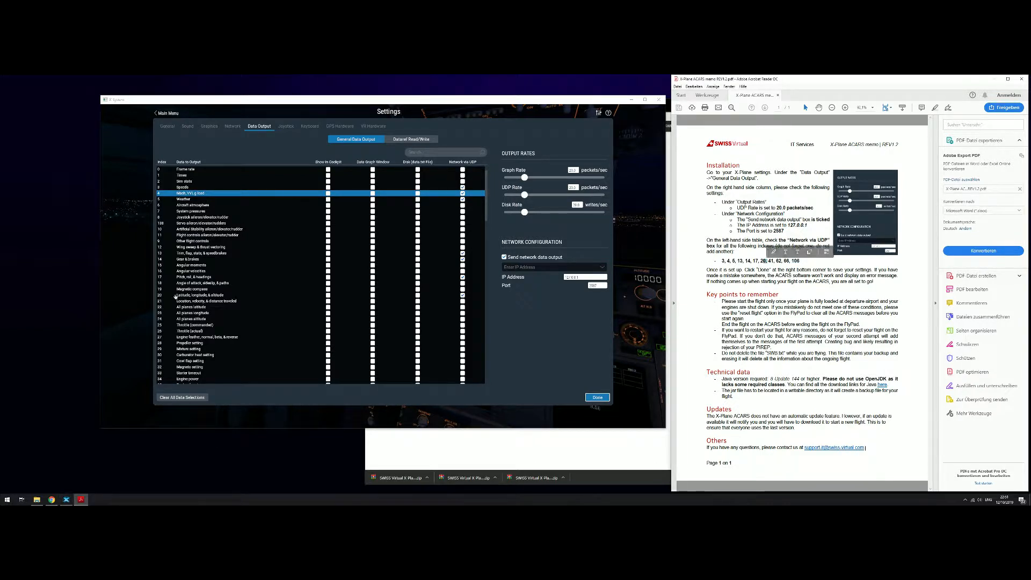
left_click(178, 295)
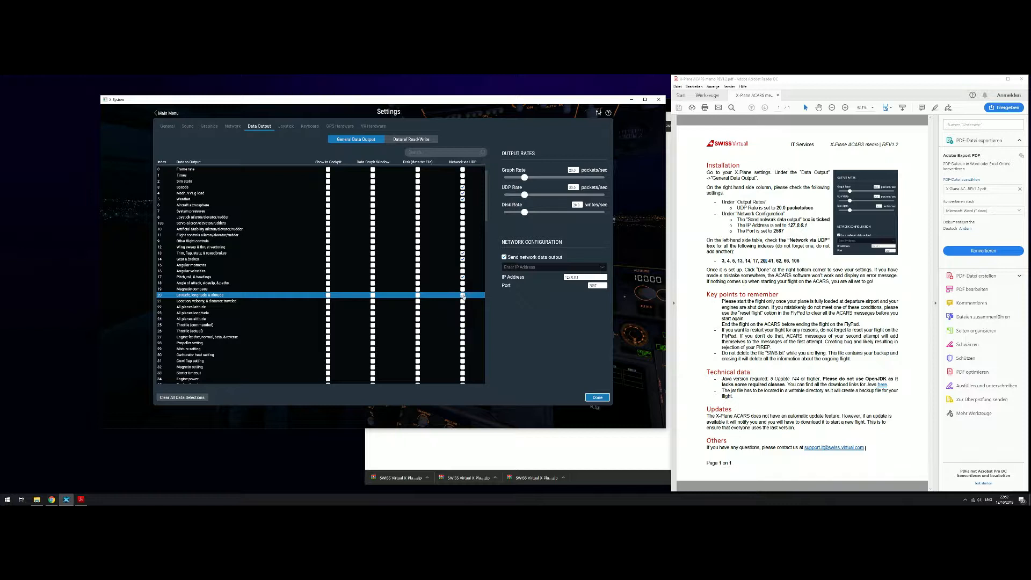
left_click_drag(721, 261, 798, 262)
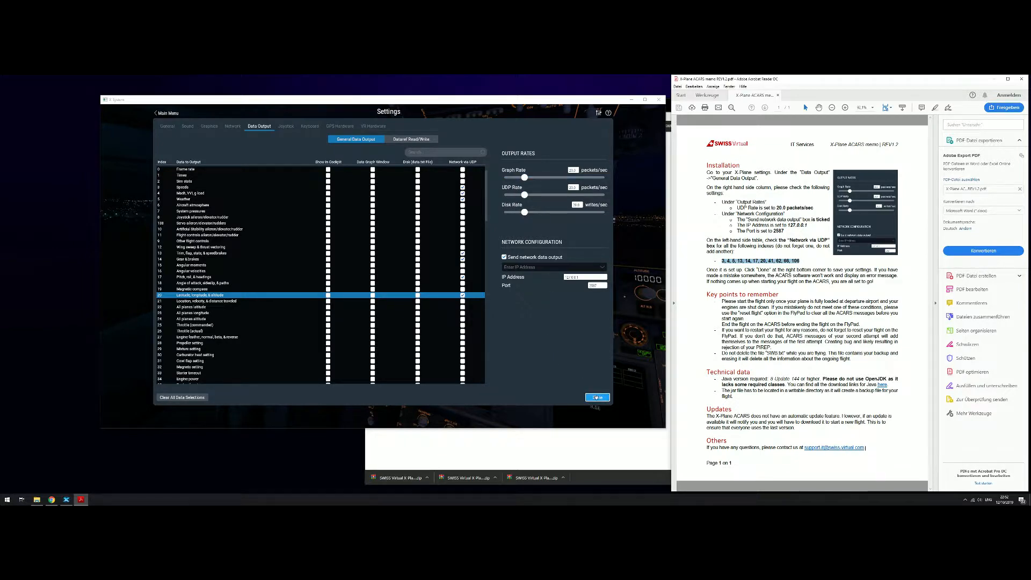
left_click(596, 398)
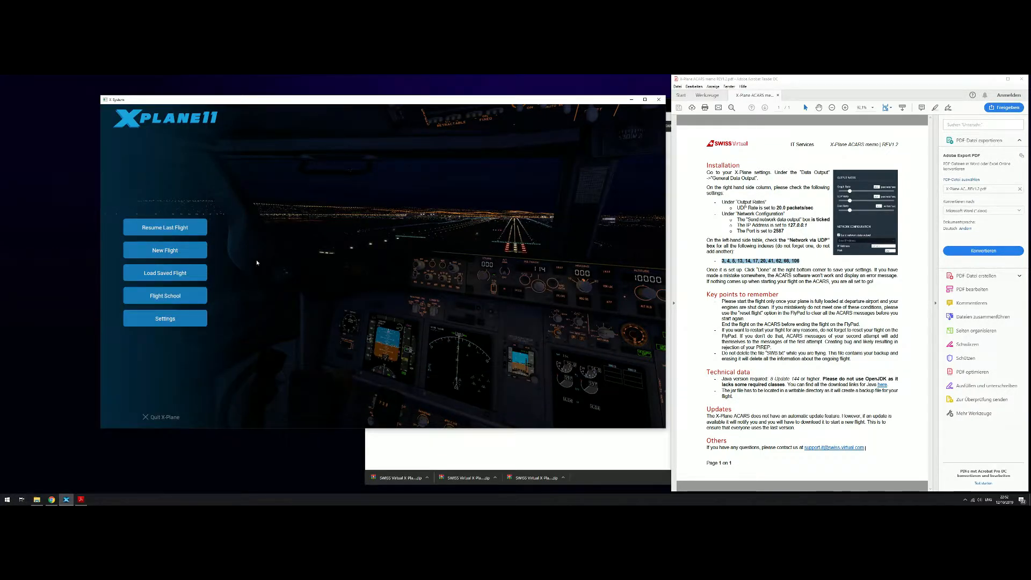
left_click(630, 99)
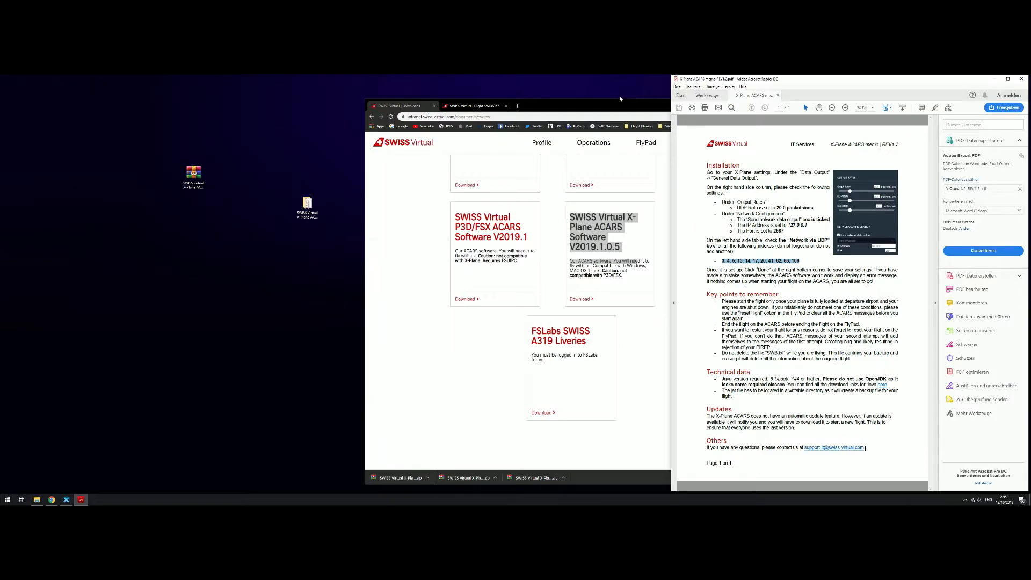
Follow the memo's Java link and download the Windows Offline 64-bit Java installer
left_click_drag(804, 86, 546, 88)
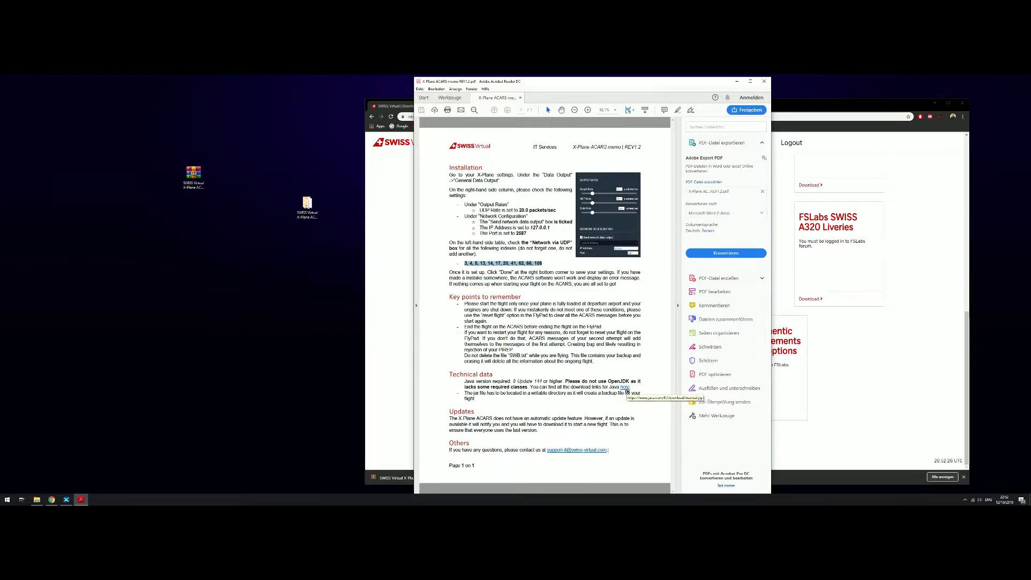
left_click(625, 387)
left_click_drag(650, 105, 486, 97)
scroll(468, 311, "down", 3)
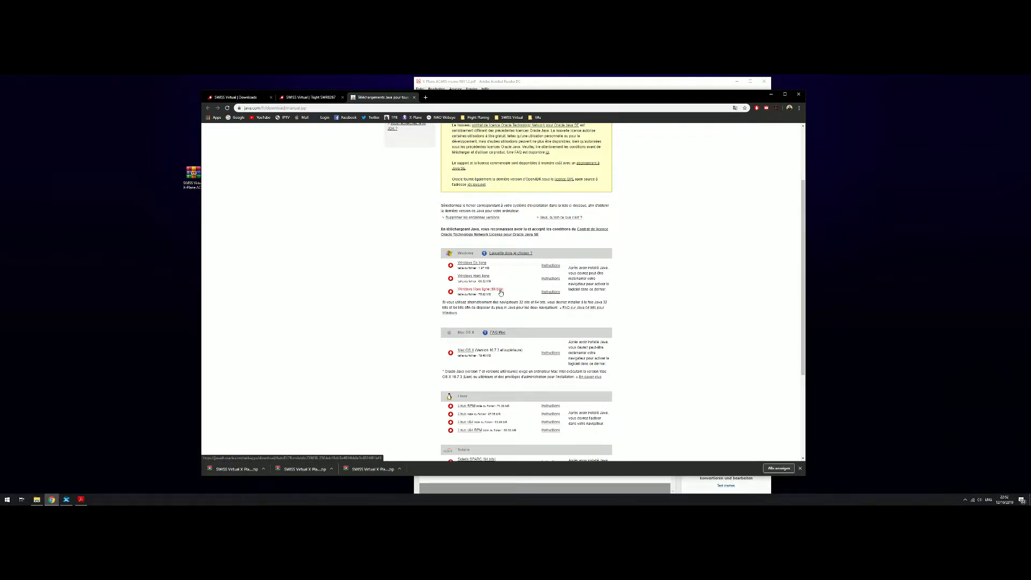
left_click(500, 291)
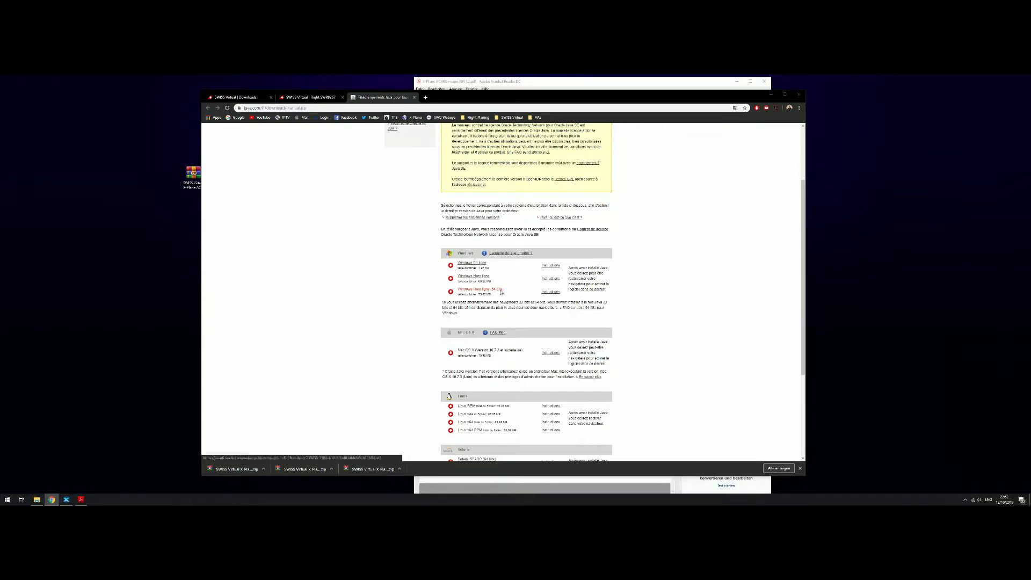
left_click(511, 295)
Open the SWISS Virtual X-Plane ACARS folder from the desktop
left_click_drag(565, 96, 797, 160)
double_click(310, 205)
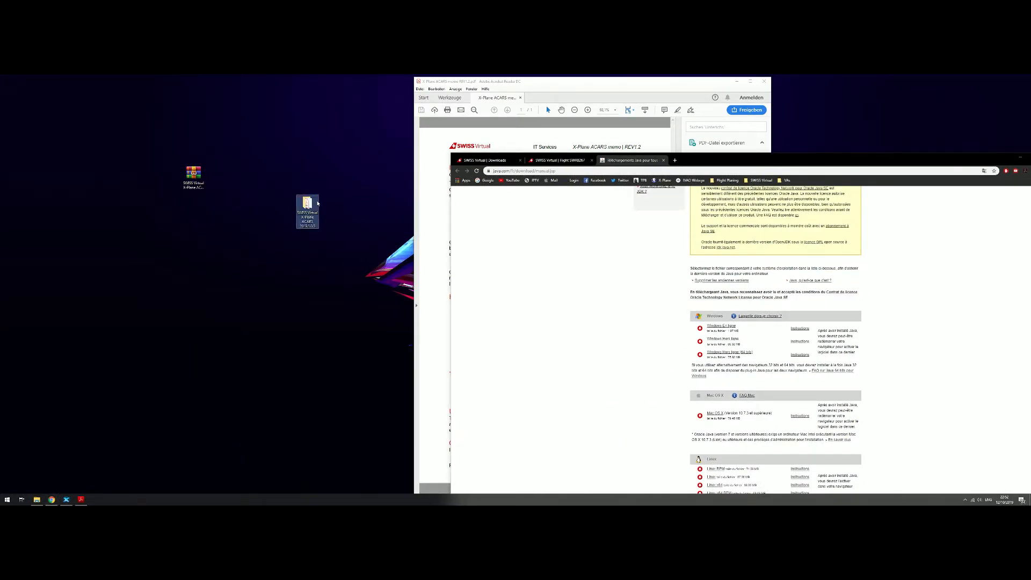
left_click(295, 227)
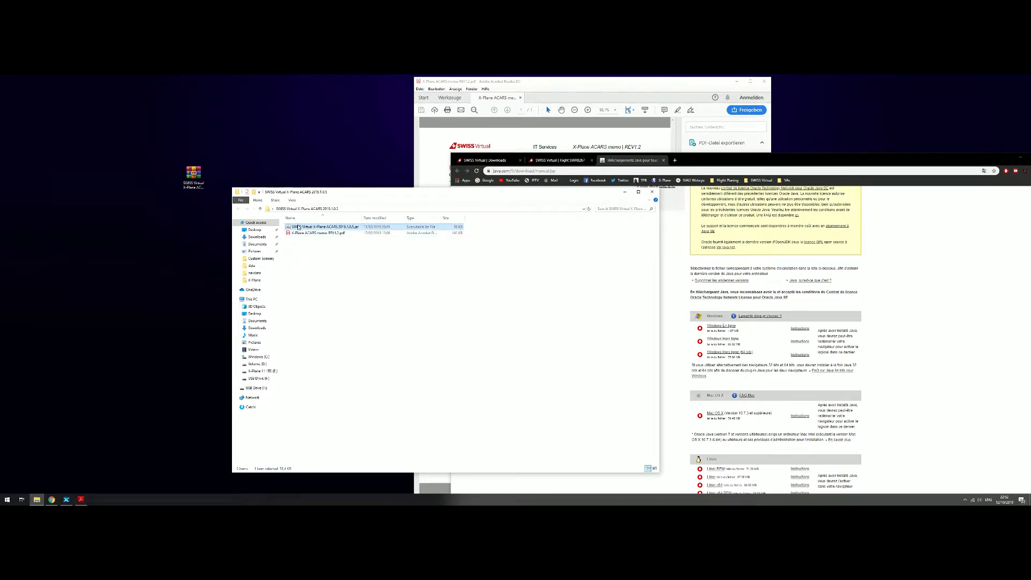
Launch the SWISS Virtual X-Plane ACARS jar file with Java(TM) Platform SE binary
right_click(299, 228)
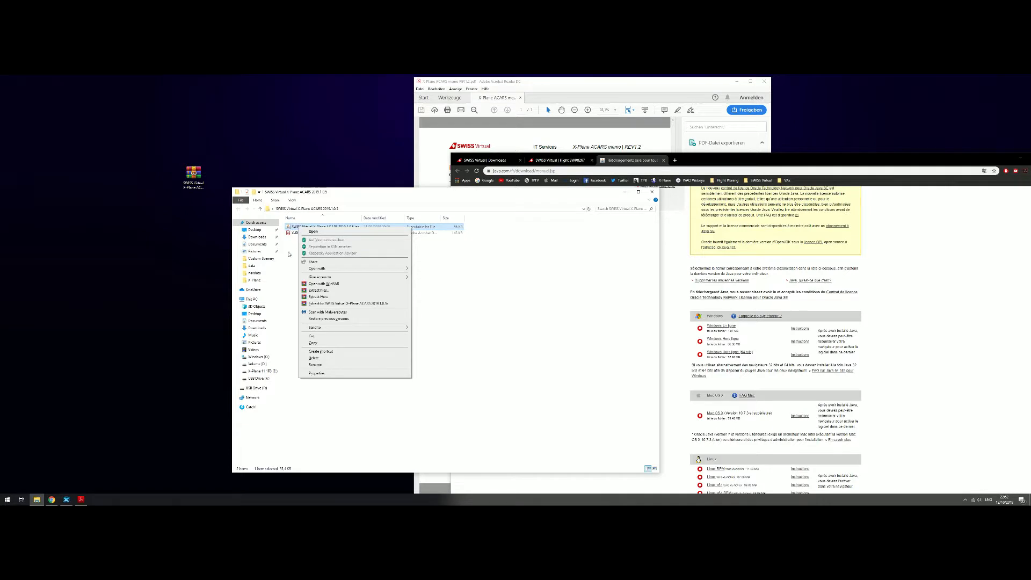
left_click(302, 229)
right_click(304, 230)
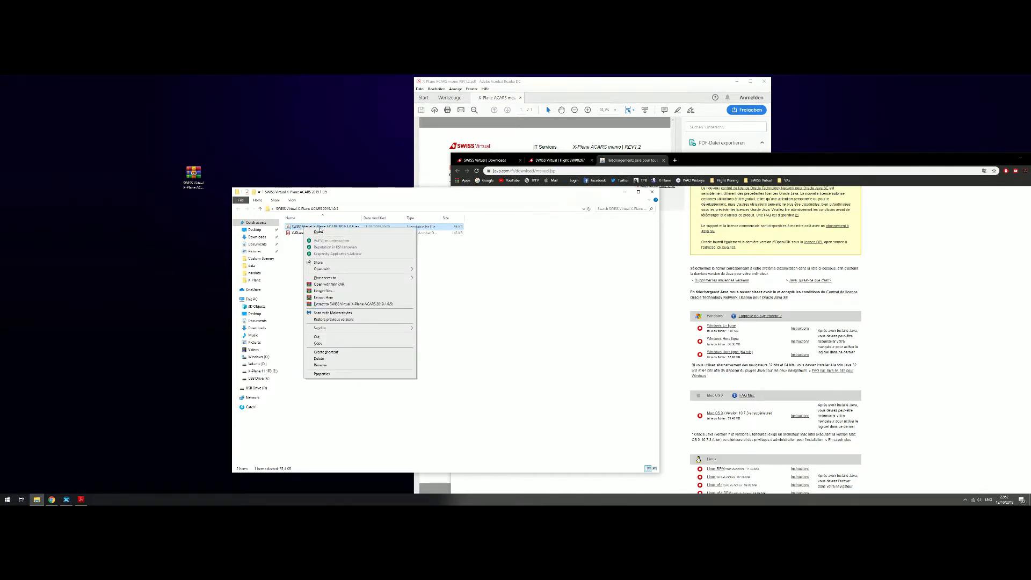
mouse_move(384, 270)
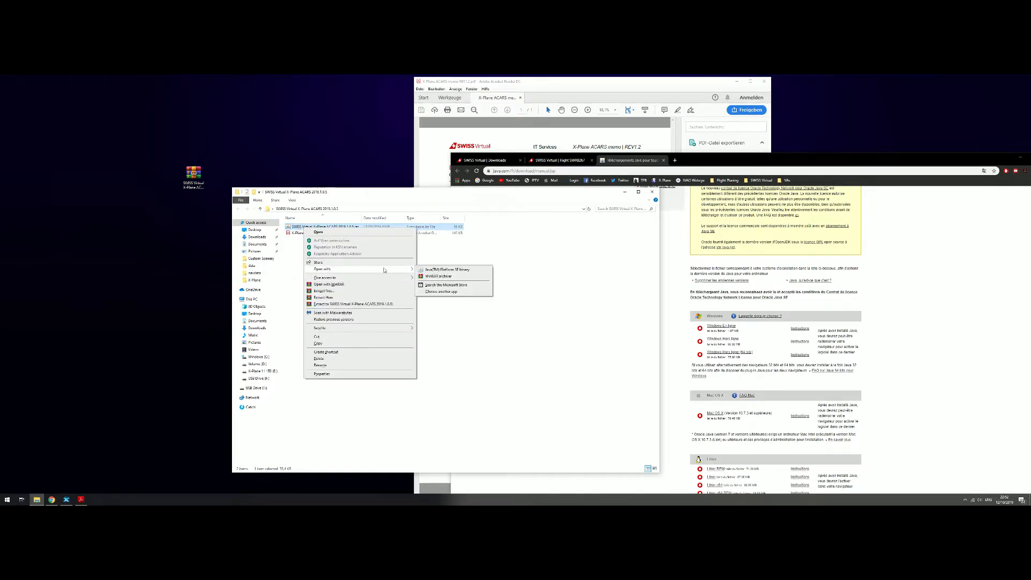
left_click(443, 292)
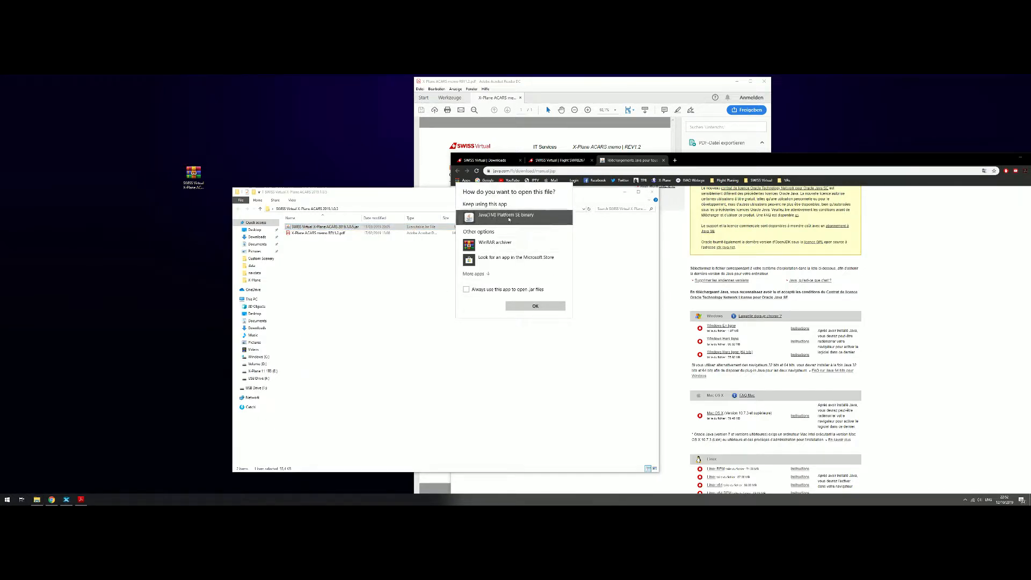
left_click(480, 349)
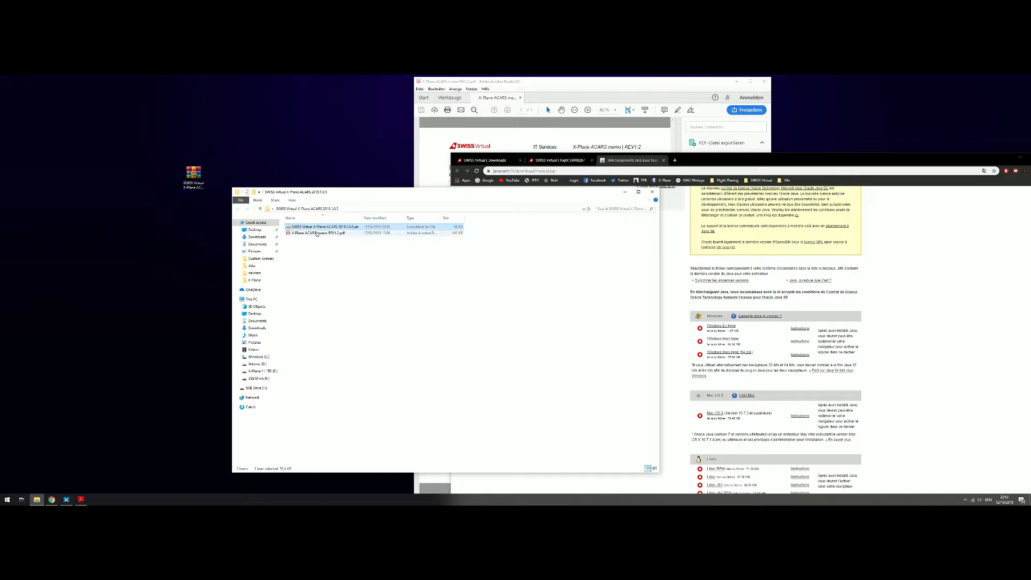
double_click(362, 228)
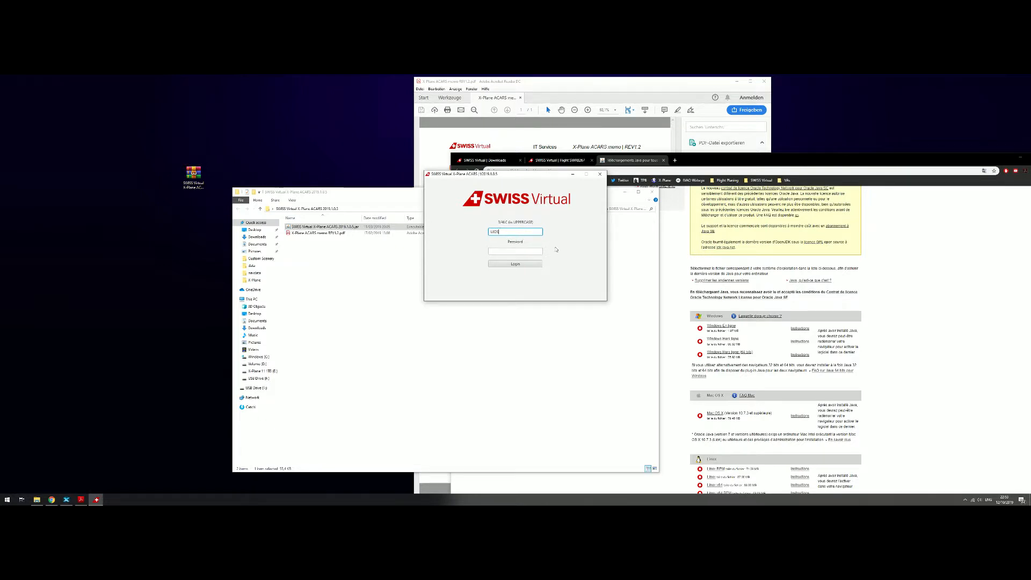
Enter the account password in the ACARS login and log in
left_click(531, 251)
type("•••")
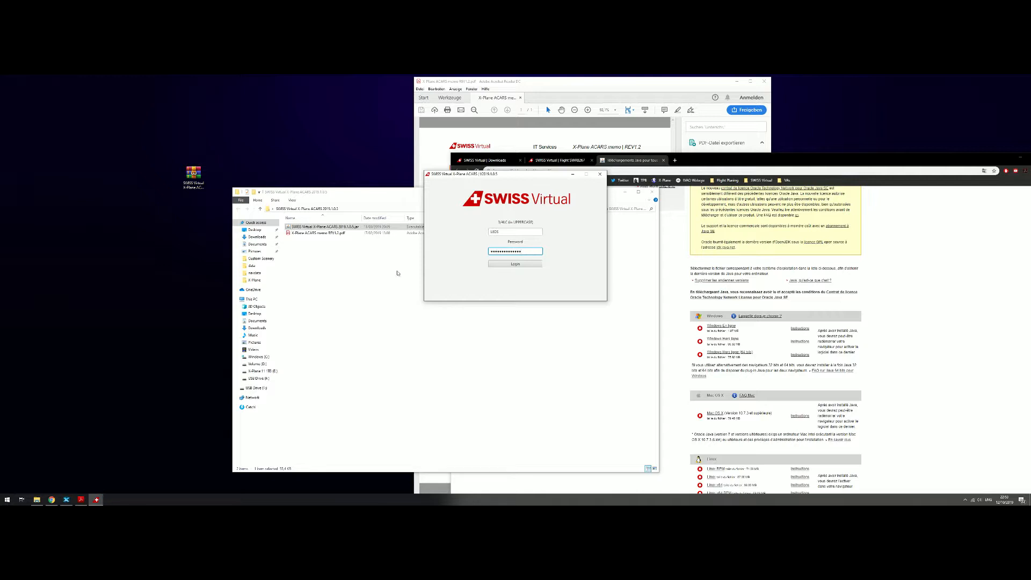
left_click(514, 263)
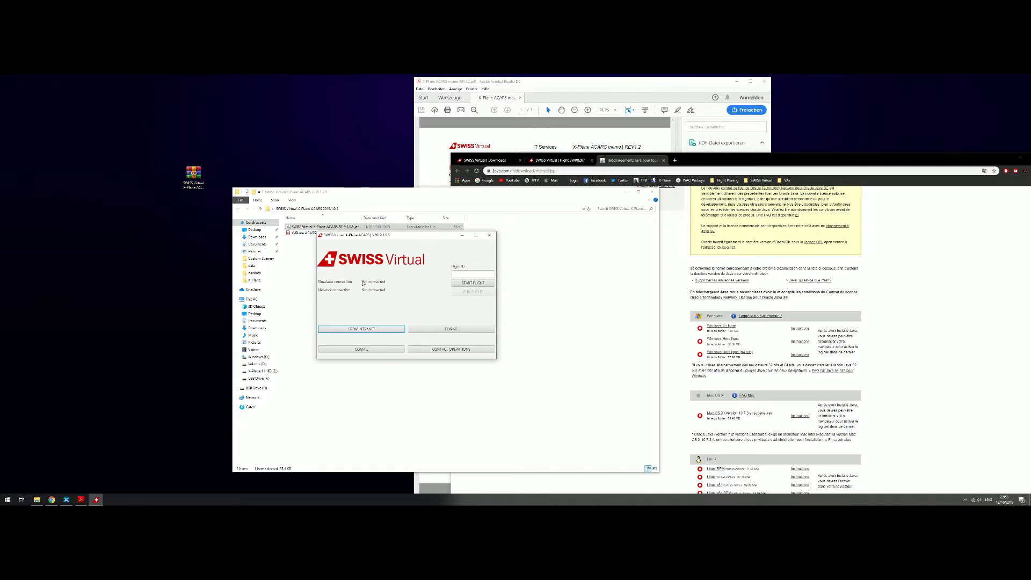
Copy the Flight ID from the FlyPad page of flight SWR8267 in the browser
left_click(469, 274)
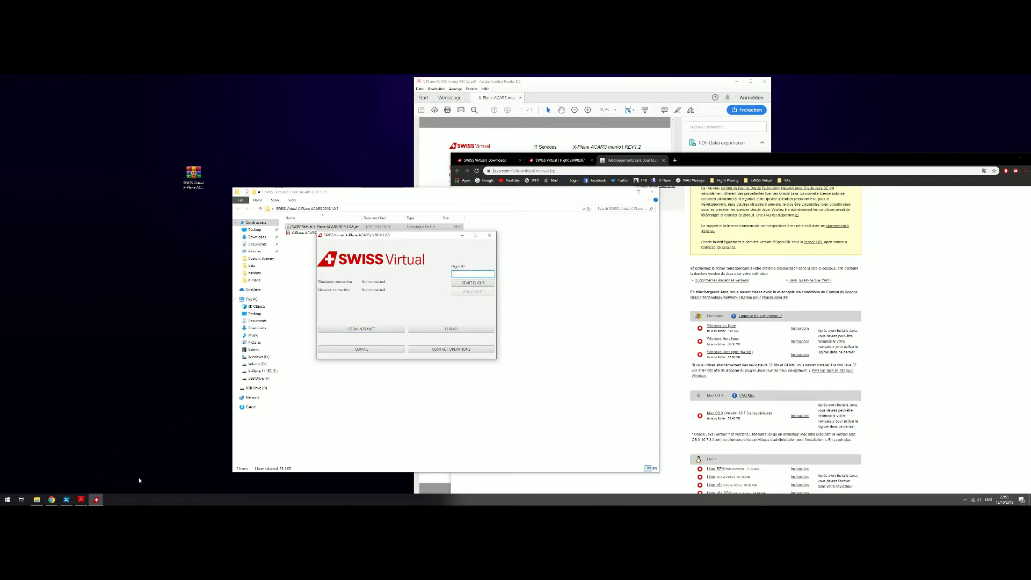
left_click(633, 161)
left_click(545, 160)
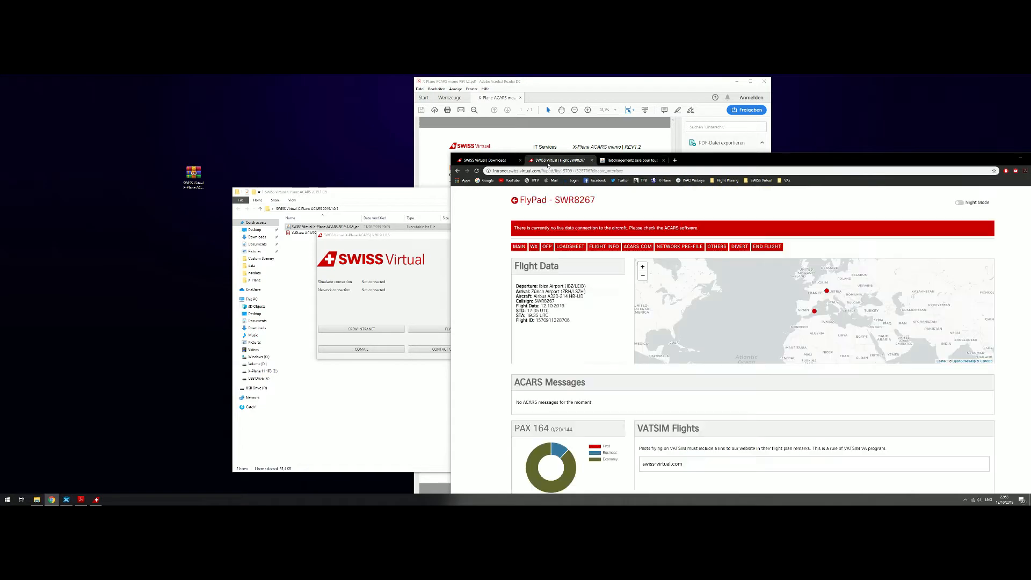
left_click_drag(545, 165, 527, 104)
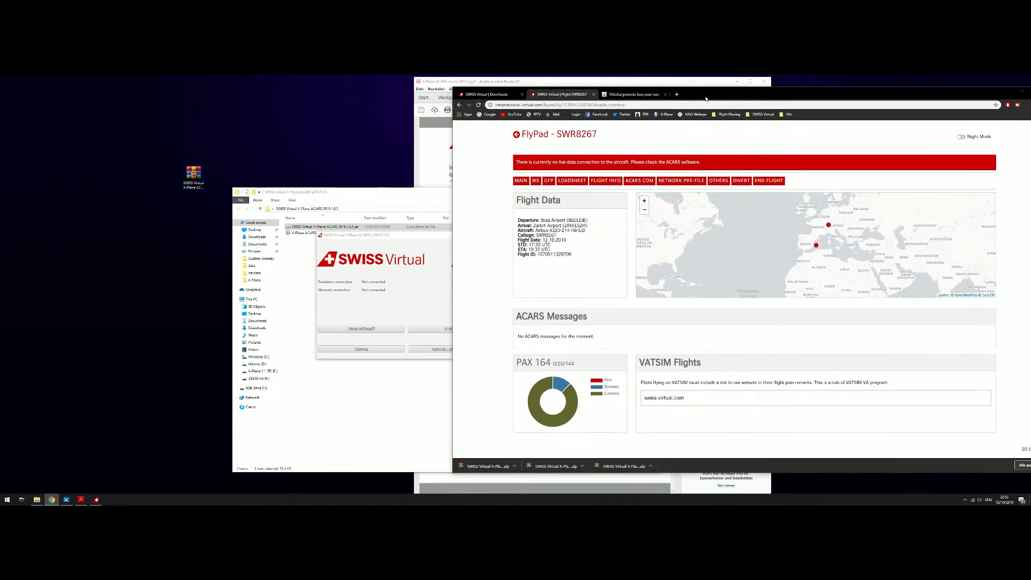
left_click_drag(686, 104, 693, 102)
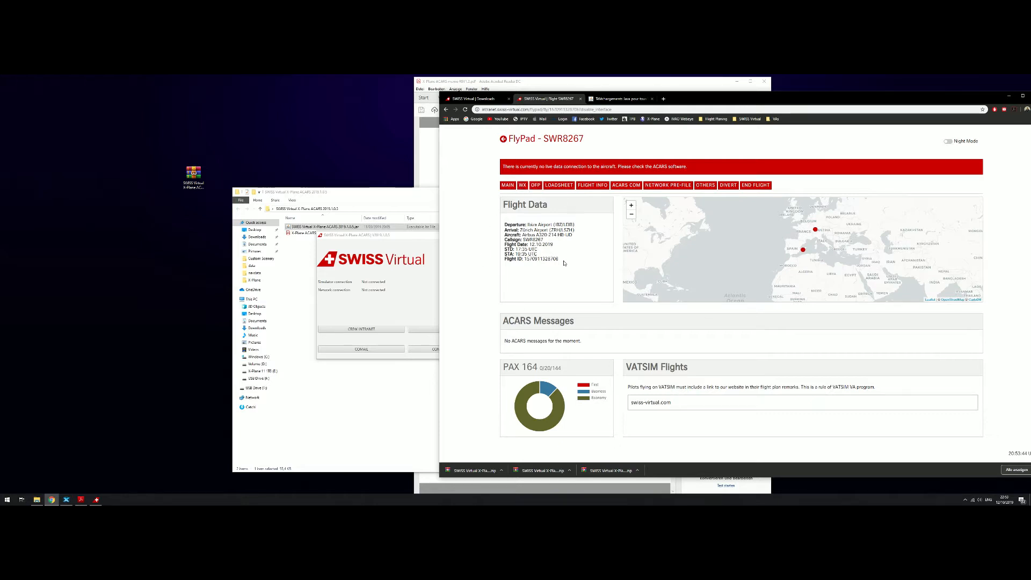
left_click_drag(561, 262, 525, 265)
right_click(532, 259)
left_click(537, 267)
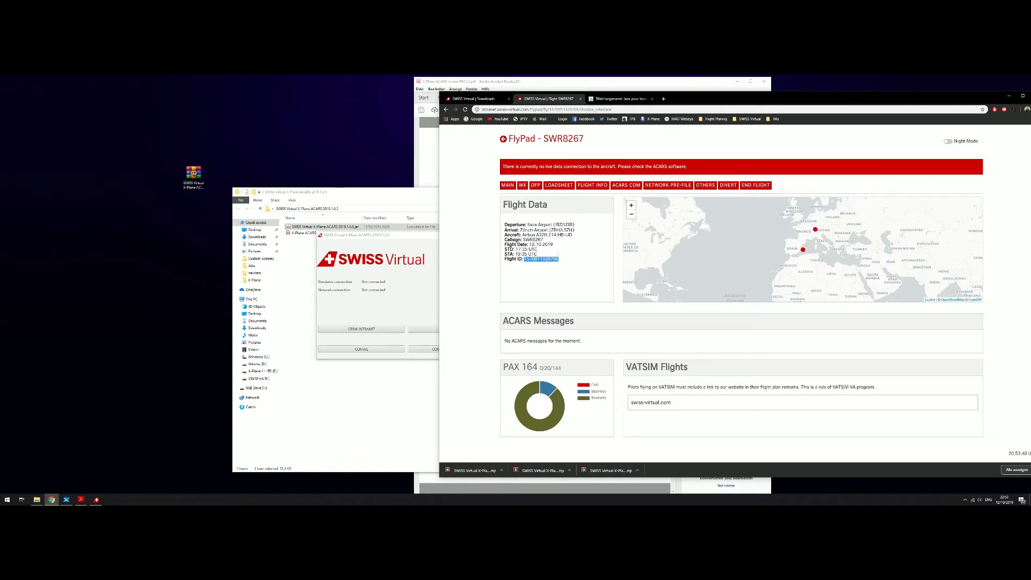
Paste the Flight ID into the ACARS Flight ID field, select the flight and confirm it
left_click(391, 245)
right_click(472, 274)
left_click(476, 311)
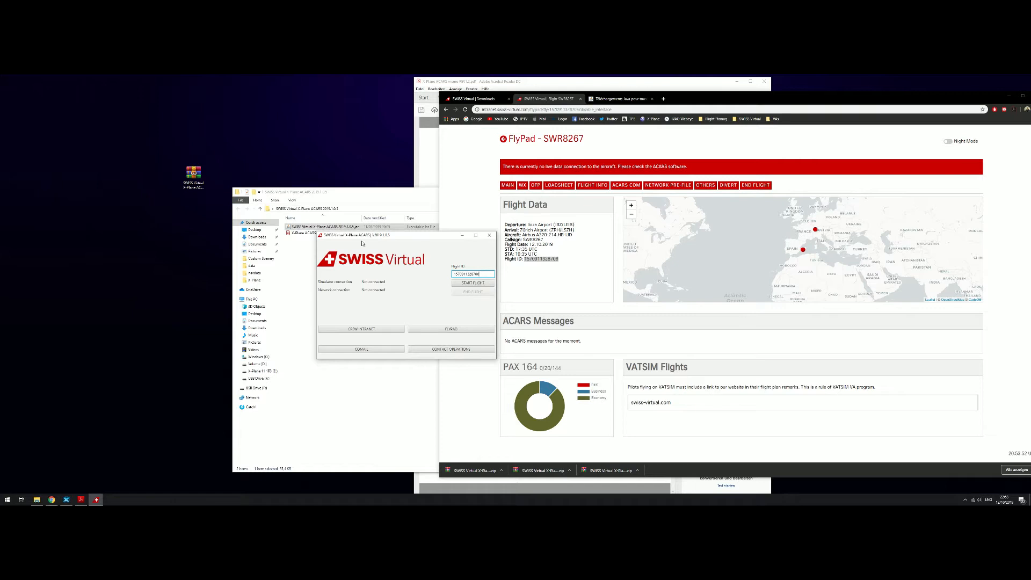
left_click(466, 284)
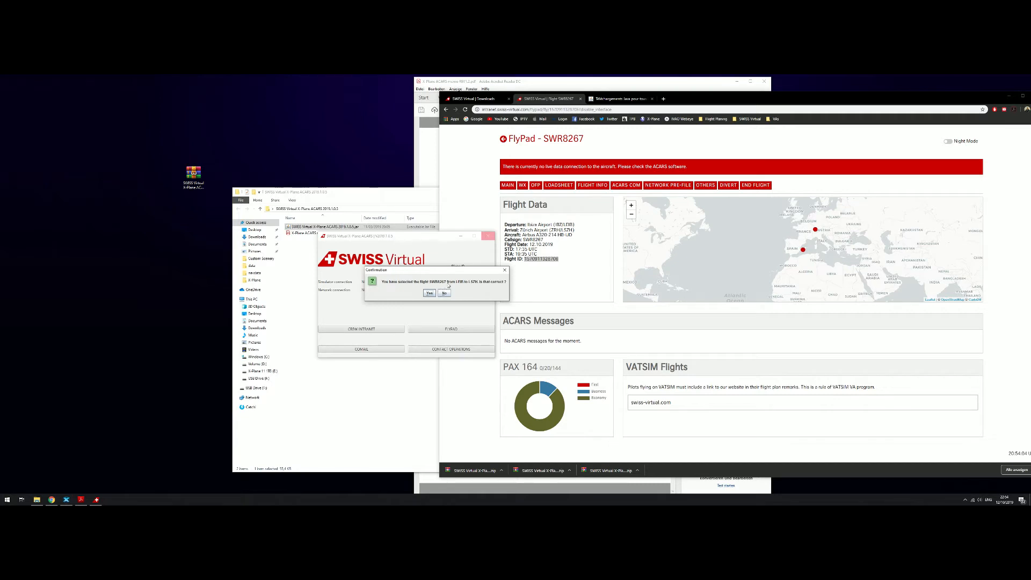
left_click_drag(548, 138, 594, 142)
left_click_drag(527, 225, 575, 230)
left_click(402, 304)
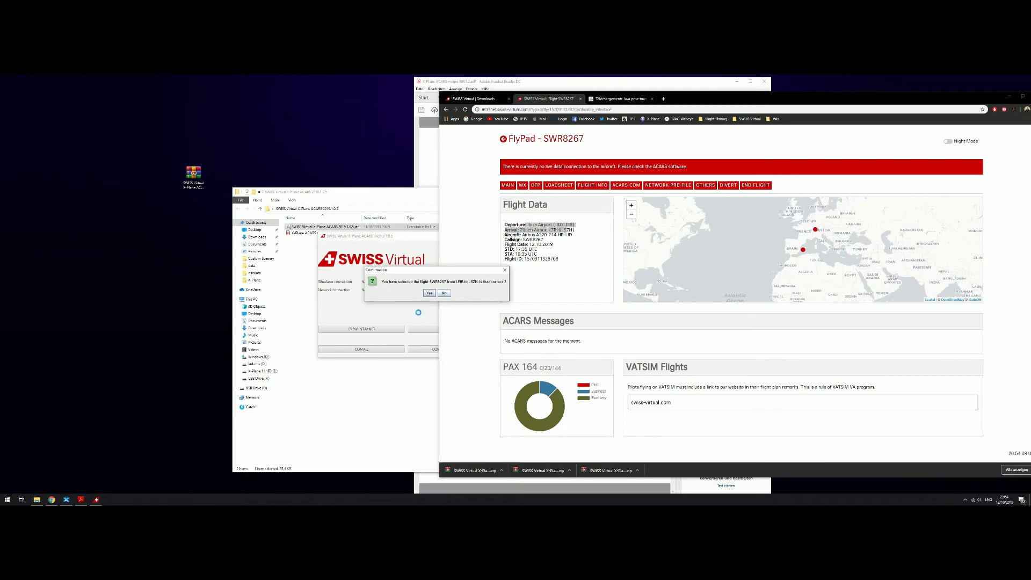
left_click(429, 293)
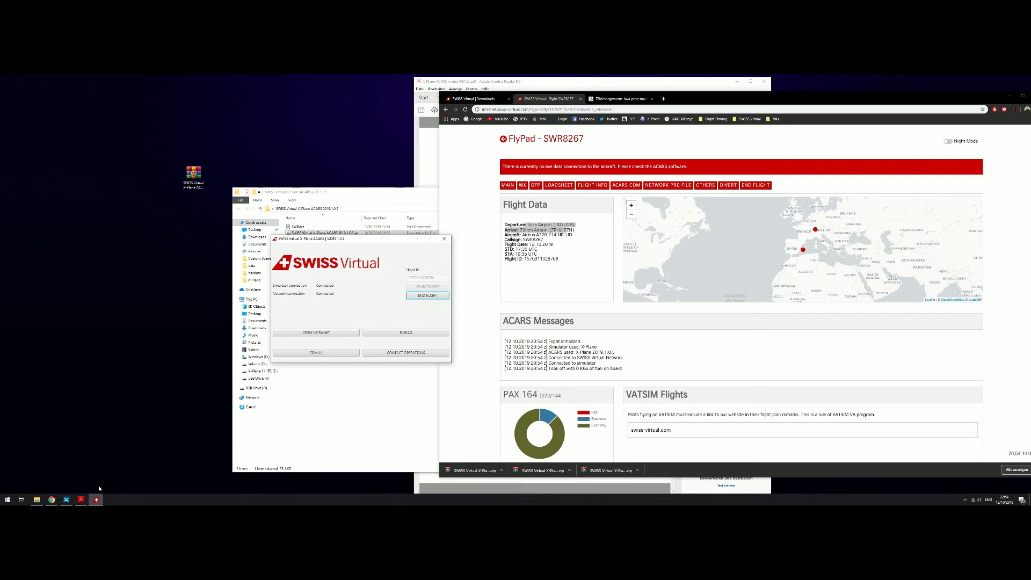
left_click(66, 499)
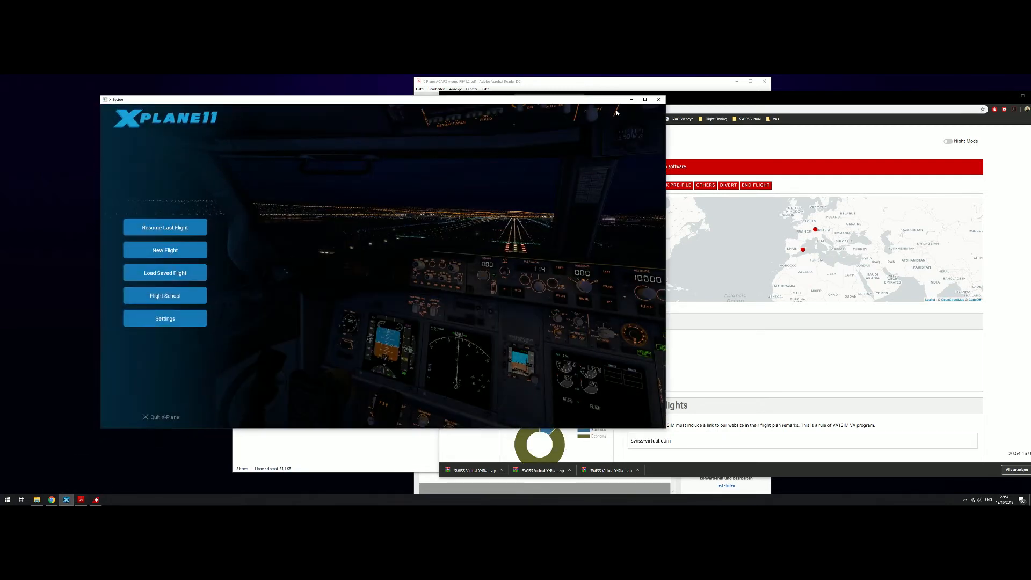
left_click(630, 100)
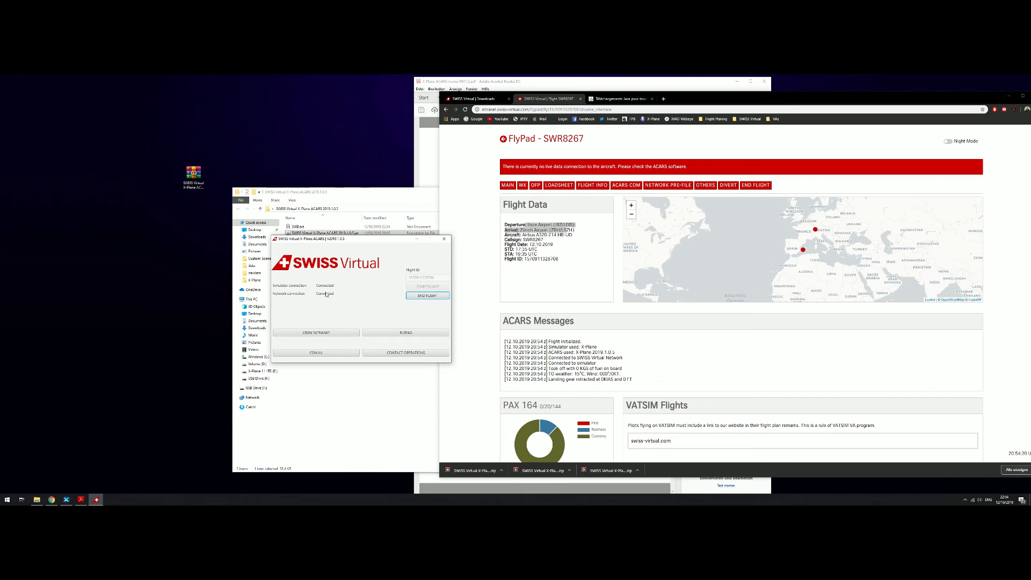
left_click_drag(376, 244, 337, 196)
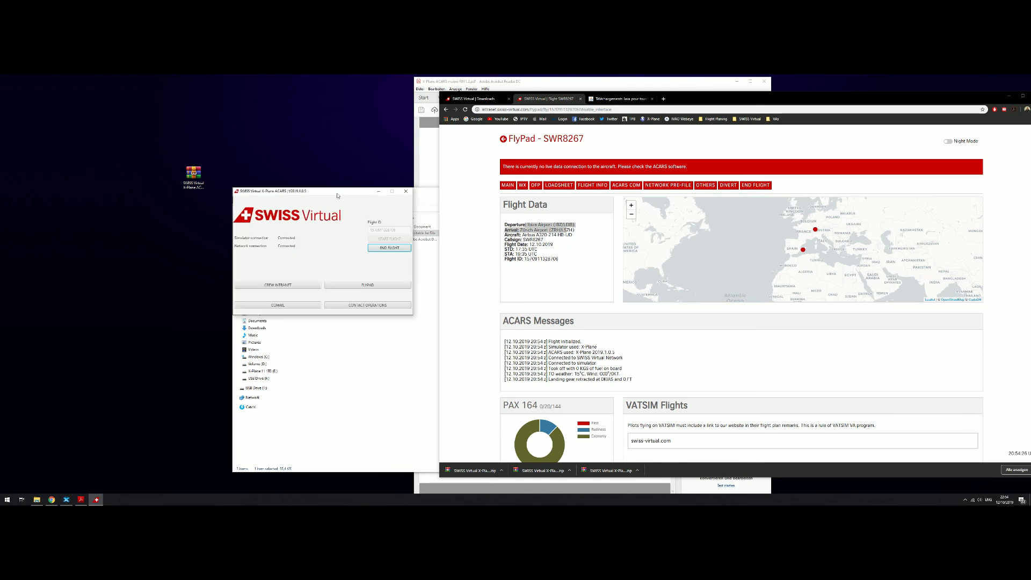
left_click_drag(337, 196, 338, 196)
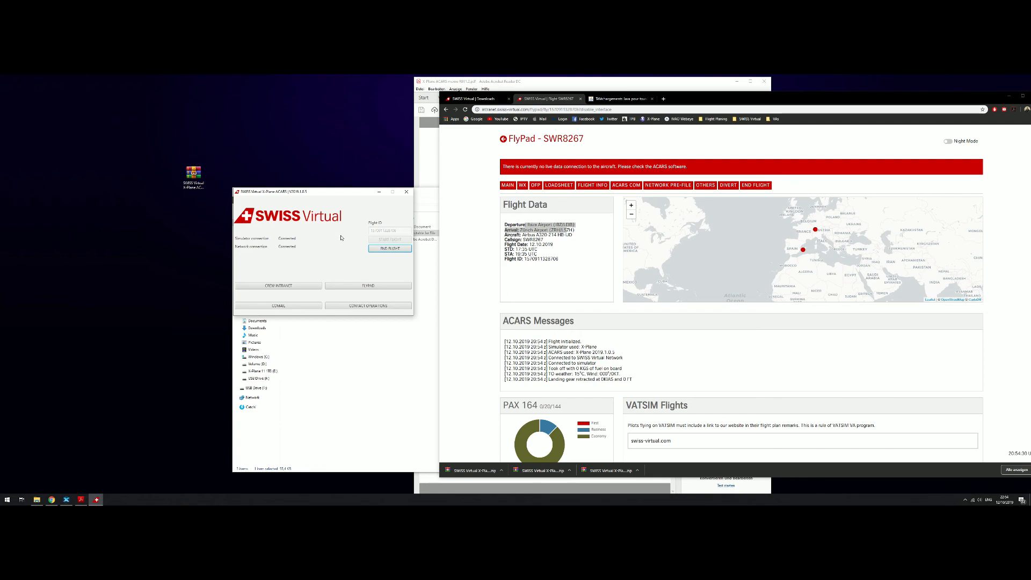